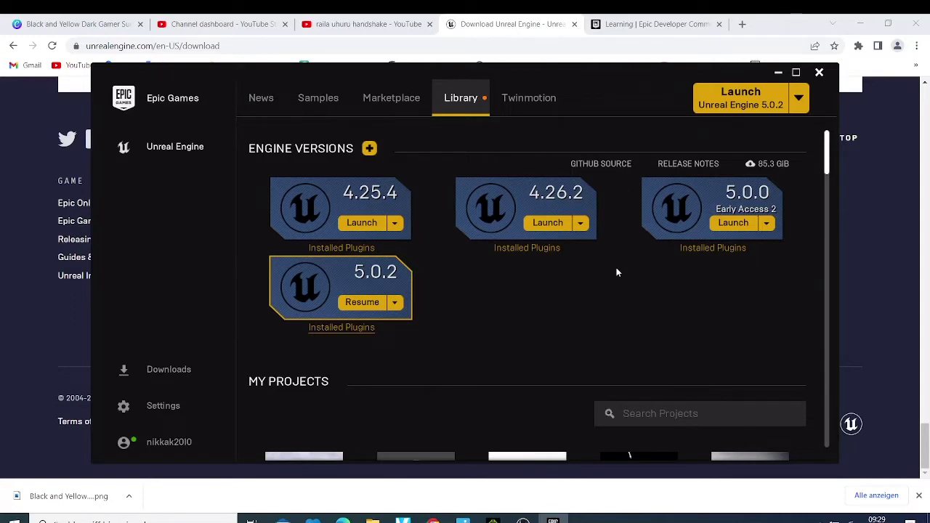
Step: Maximize the launcher and view the plugins installed for Unreal Engine 4.25.4, then close the list
{"action": "left_click", "coordinate": [796, 73]}
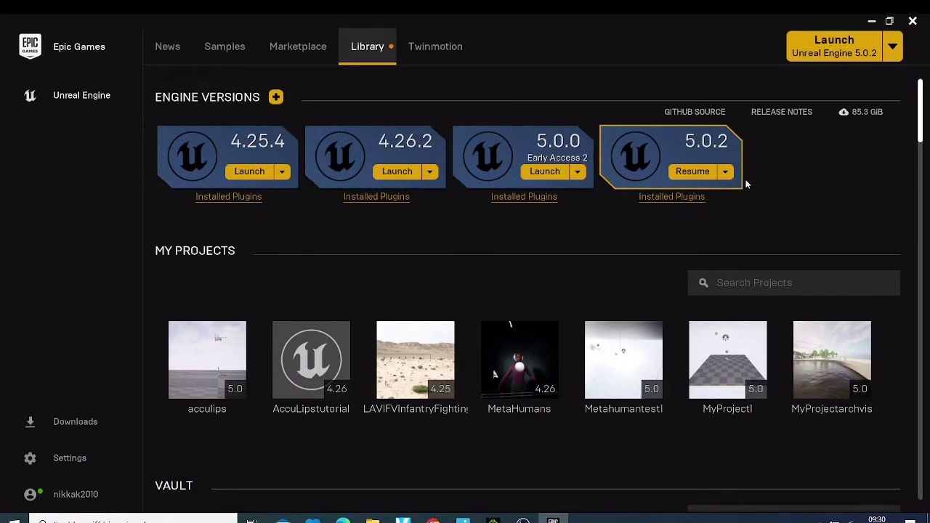
{"action": "left_click", "coordinate": [225, 199]}
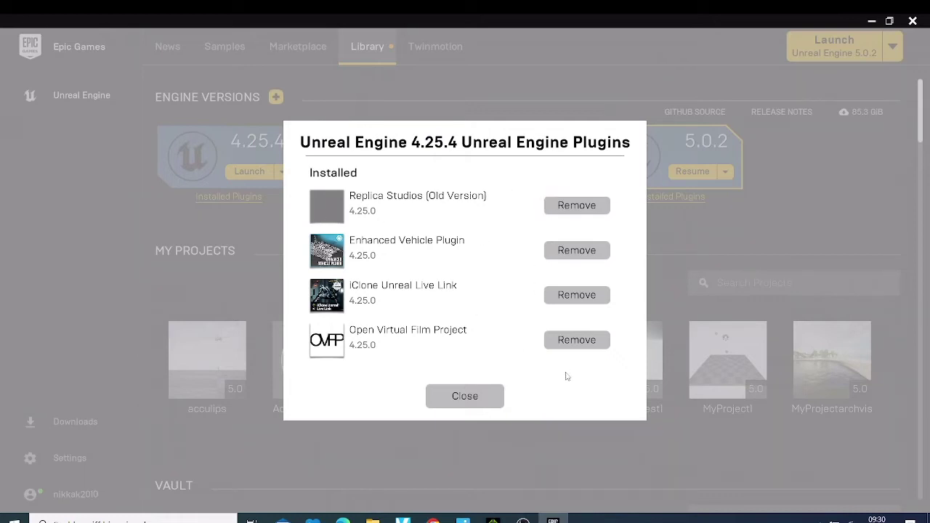
{"action": "left_click", "coordinate": [439, 396]}
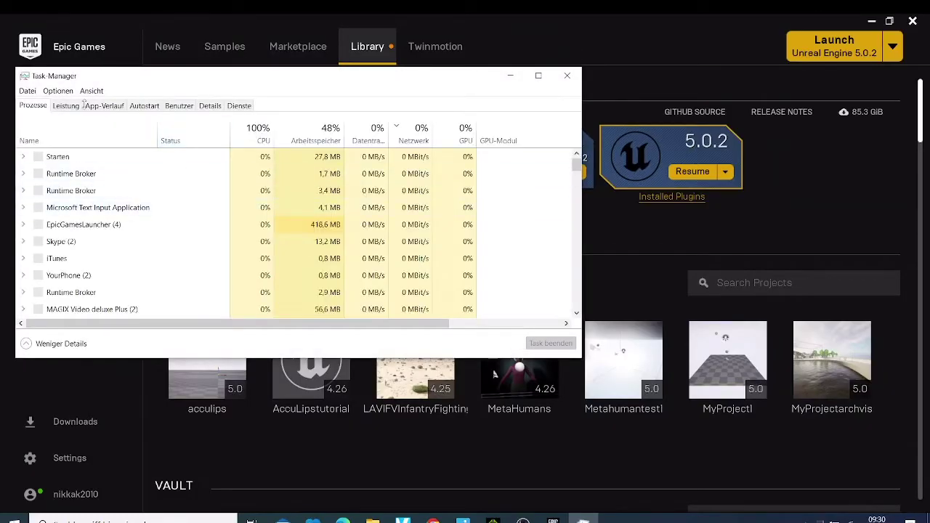
Step: Check the GPU performance graphs in Task Manager, then minimize its window
{"action": "left_click", "coordinate": [67, 106]}
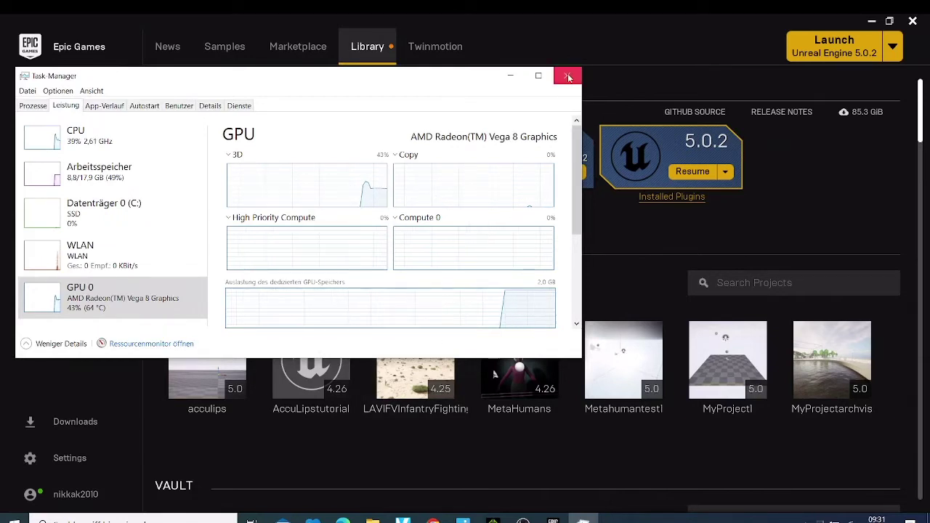
{"action": "left_click", "coordinate": [511, 76]}
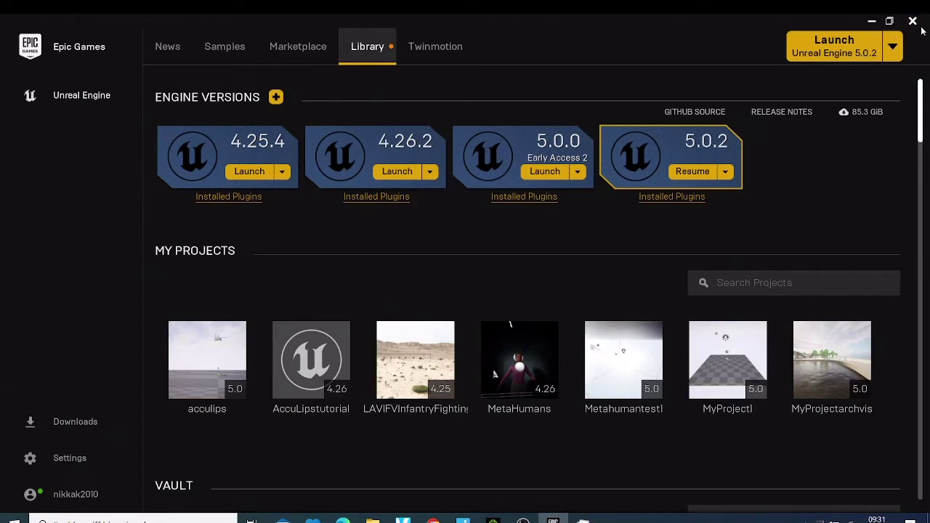
Step: Set Unreal Engine 4.25.4 as the launcher's current engine version and launch it
{"action": "left_click", "coordinate": [894, 46]}
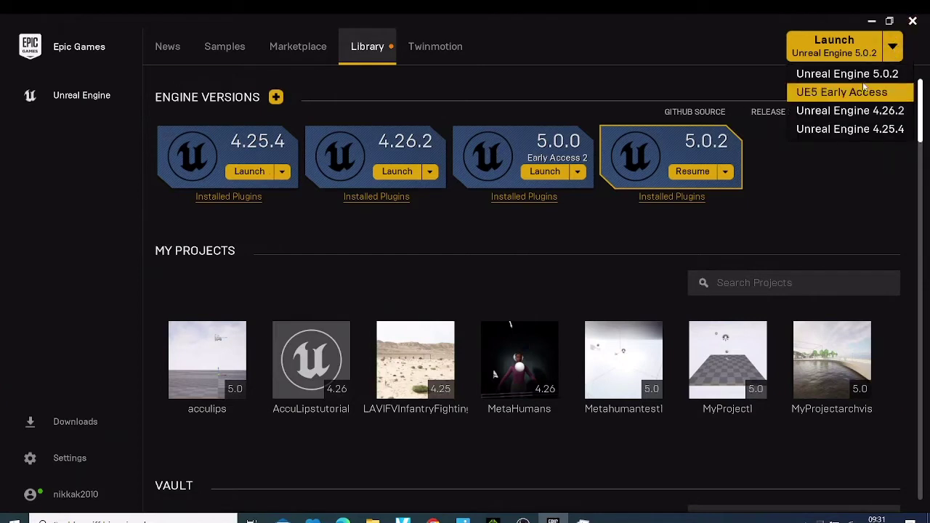
{"action": "left_click", "coordinate": [869, 131]}
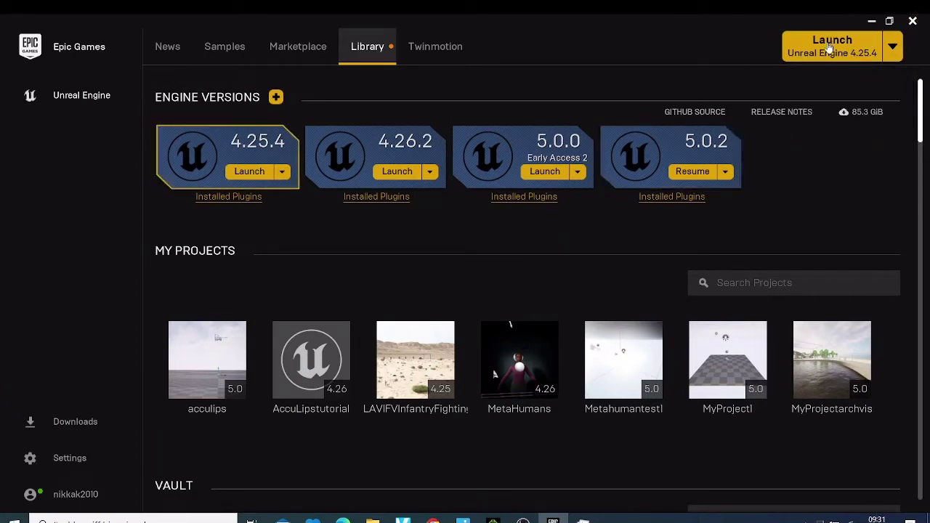
{"action": "left_click", "coordinate": [888, 47]}
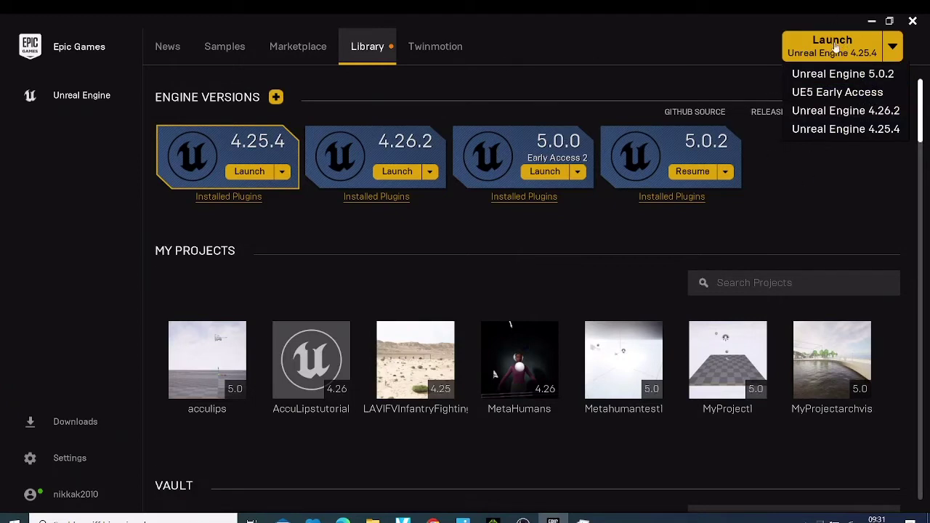
{"action": "left_click", "coordinate": [249, 172]}
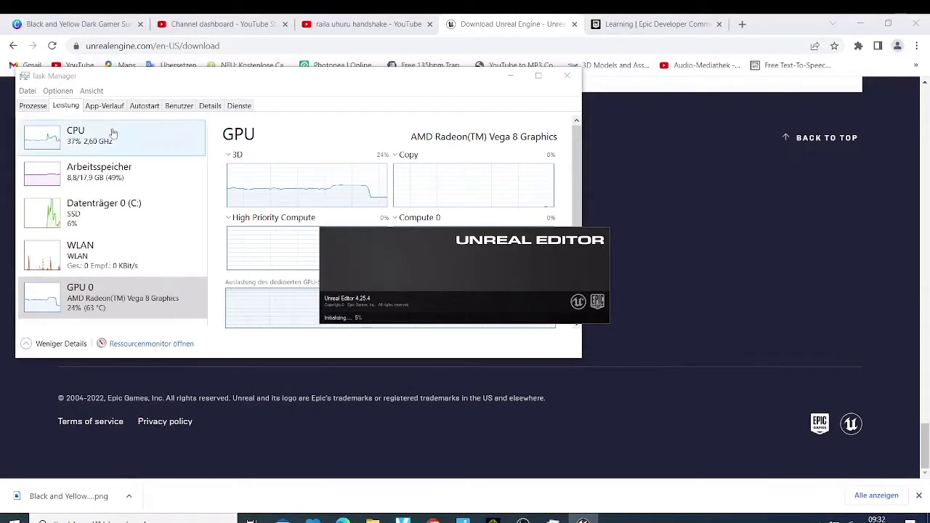
Step: Examine the CPU and memory load in Task Manager while the Unreal Editor starts
{"action": "left_click", "coordinate": [161, 131]}
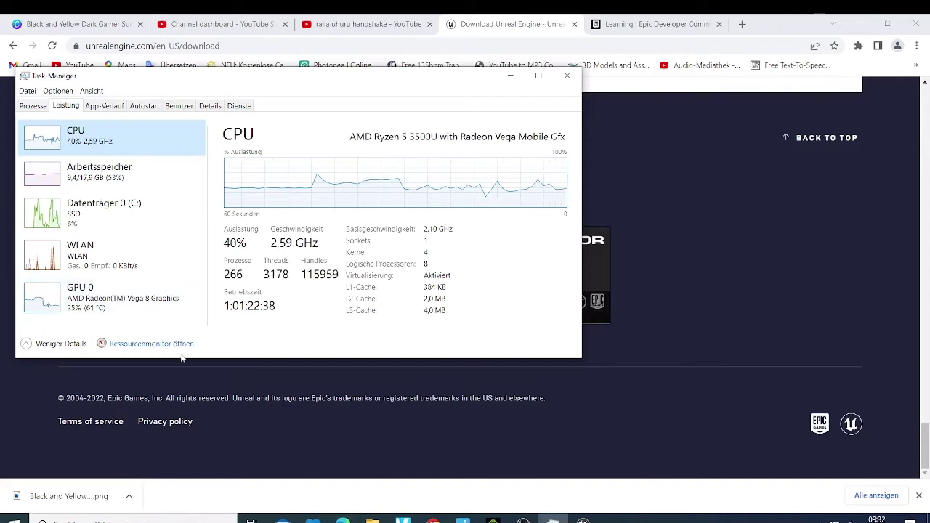
{"action": "left_click", "coordinate": [110, 174]}
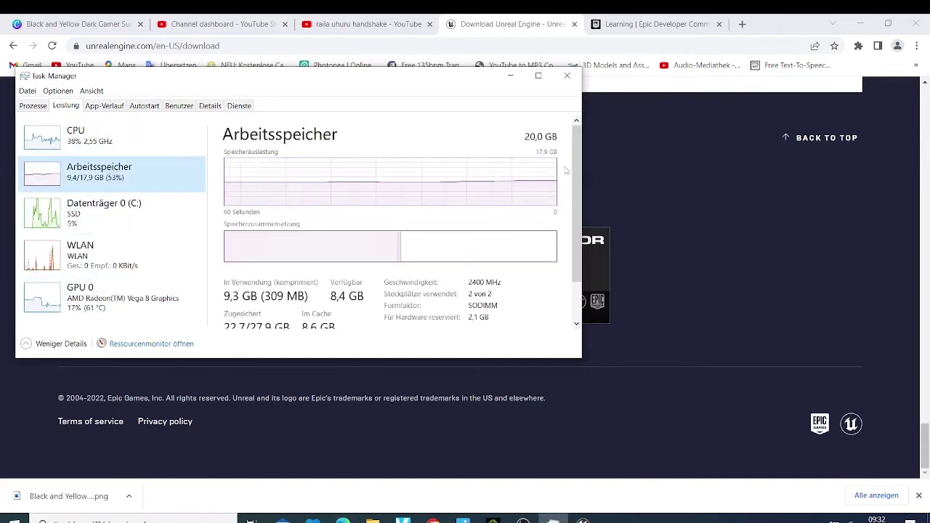
{"action": "left_click", "coordinate": [141, 150]}
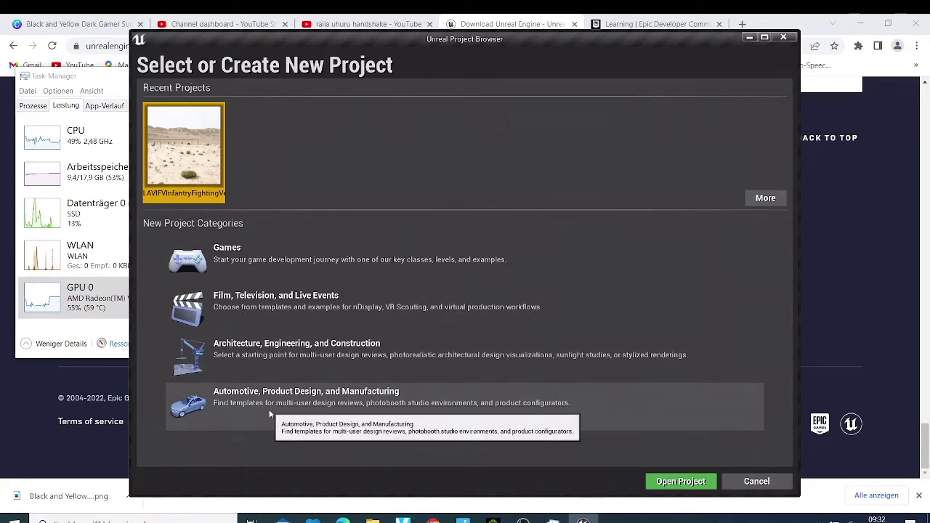
Step: Choose the Film, Television, and Live Events category for the new project and continue
{"action": "left_click", "coordinate": [268, 312]}
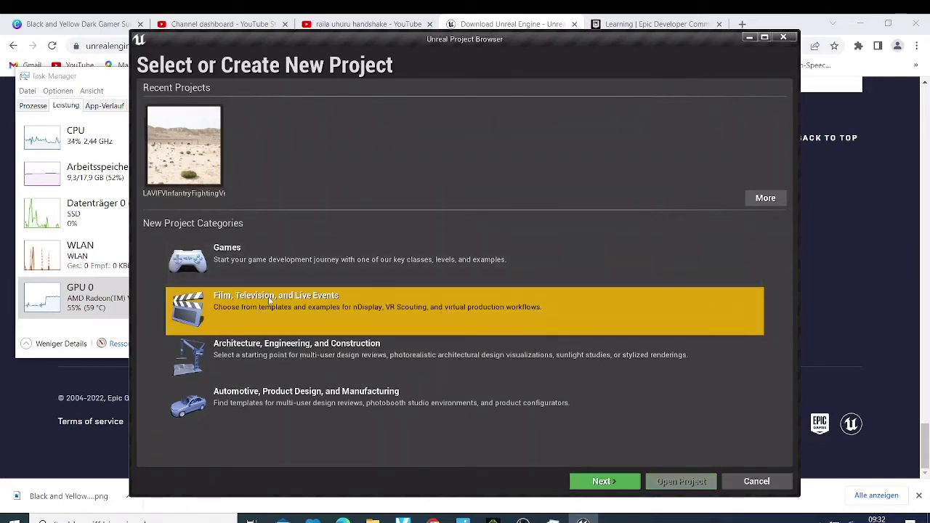
{"action": "left_click", "coordinate": [255, 252]}
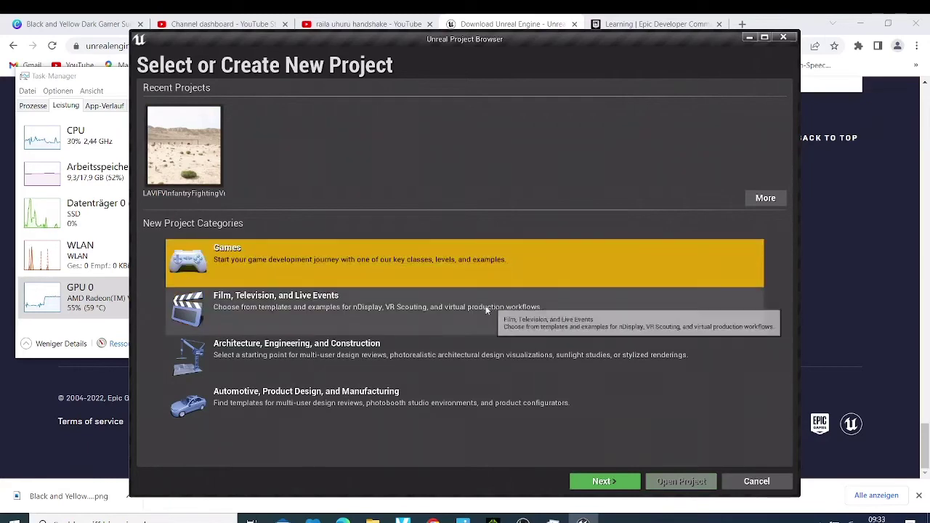
{"action": "left_click", "coordinate": [278, 309]}
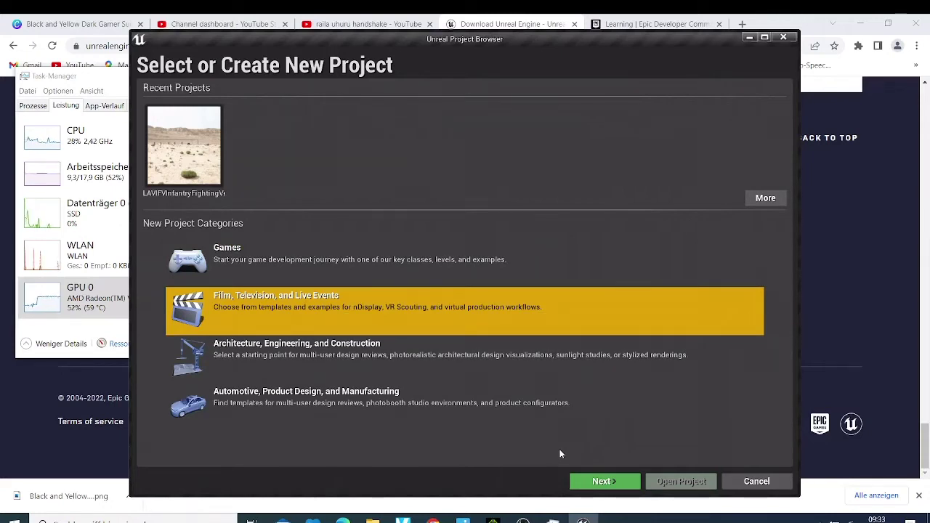
{"action": "left_click", "coordinate": [603, 481]}
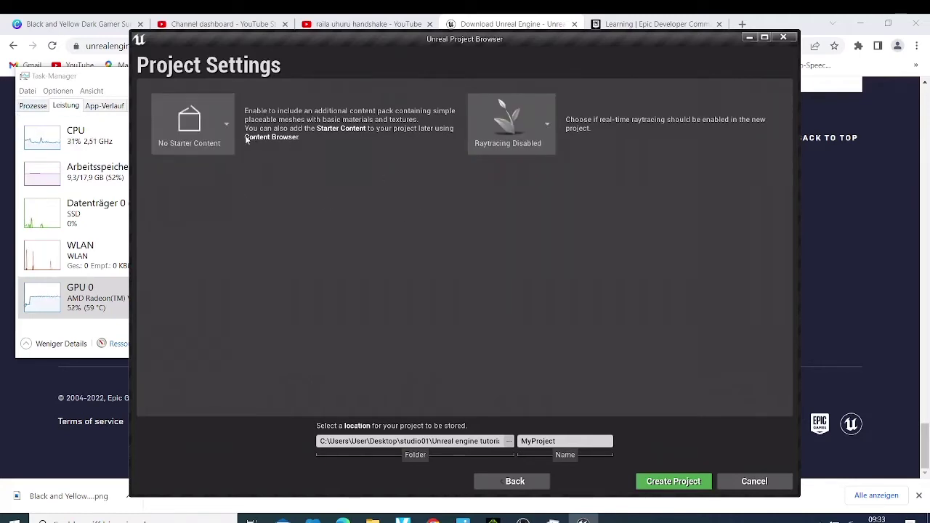
Step: Keep No Starter Content, name the project dummies and create it
{"action": "left_click", "coordinate": [228, 116]}
{"action": "left_click", "coordinate": [200, 129]}
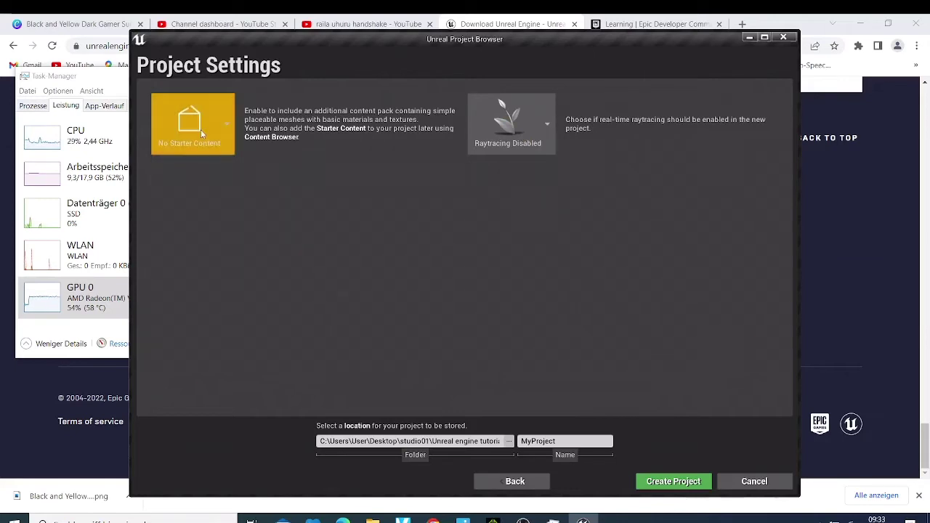
{"action": "left_click", "coordinate": [567, 440]}
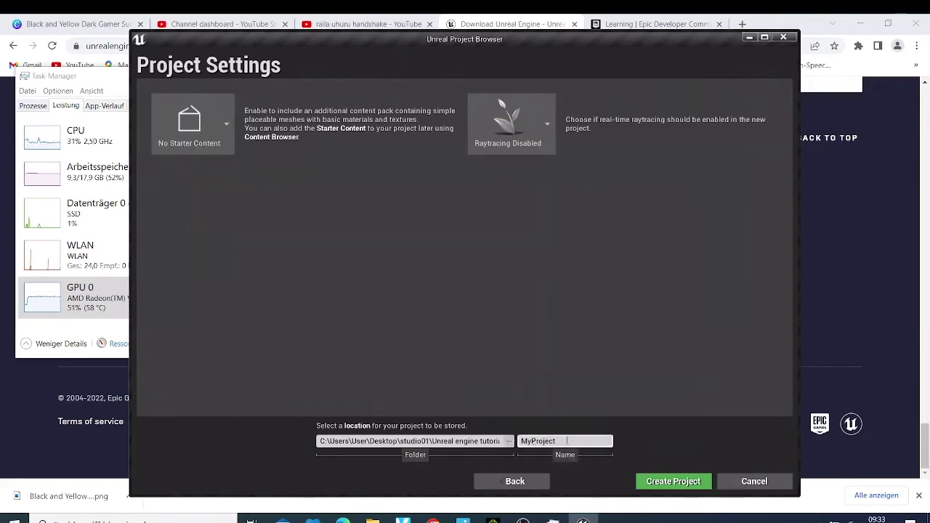
{"action": "key", "text": "ctrl+a"}
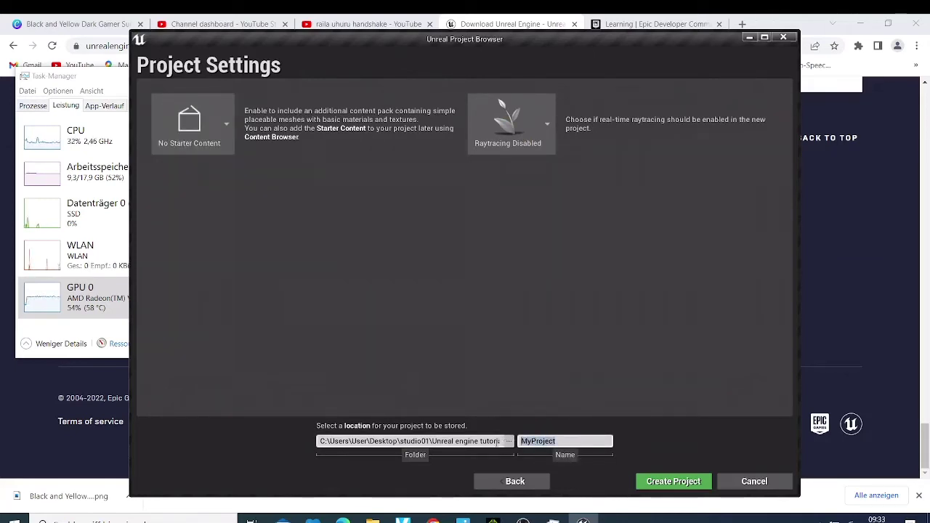
{"action": "type", "text": "dumm"}
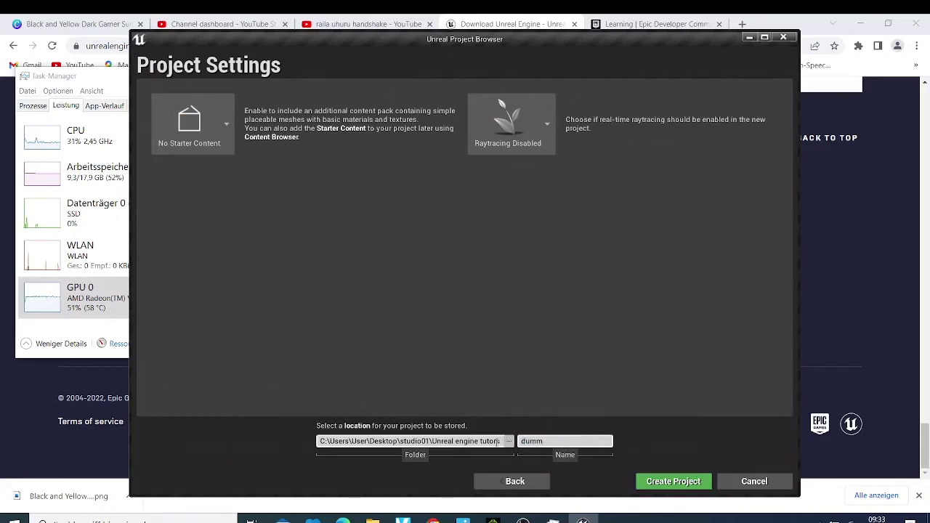
{"action": "type", "text": "ies"}
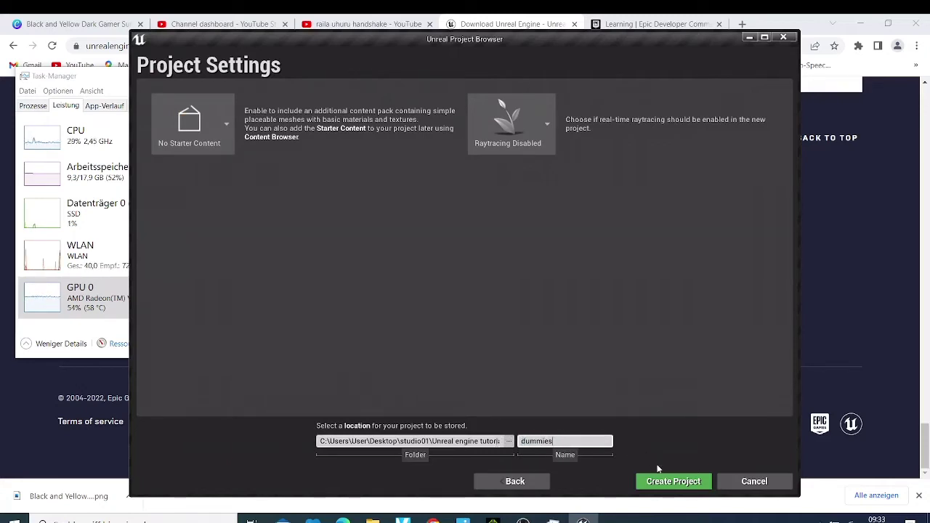
{"action": "left_click", "coordinate": [670, 483]}
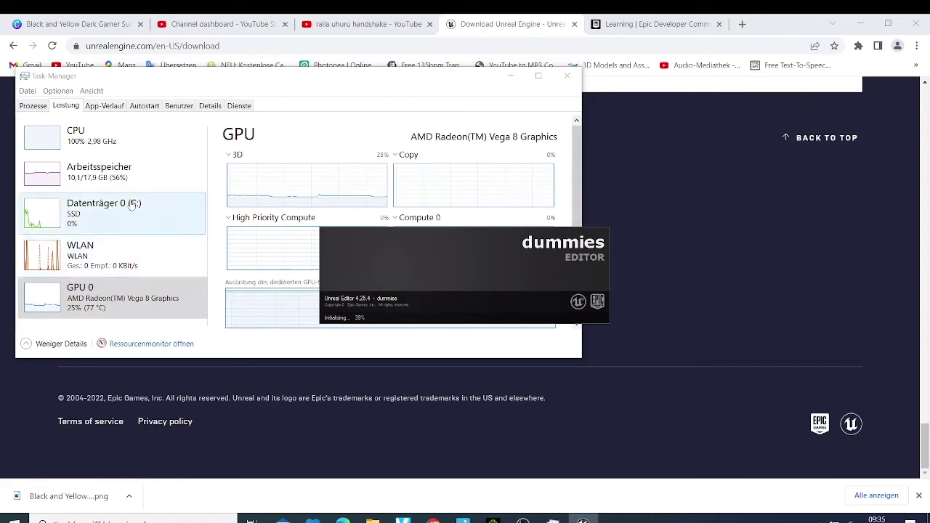
Step: Examine the memory usage in Task Manager, then bring the project's loading splash back to the front
{"action": "left_click", "coordinate": [130, 175]}
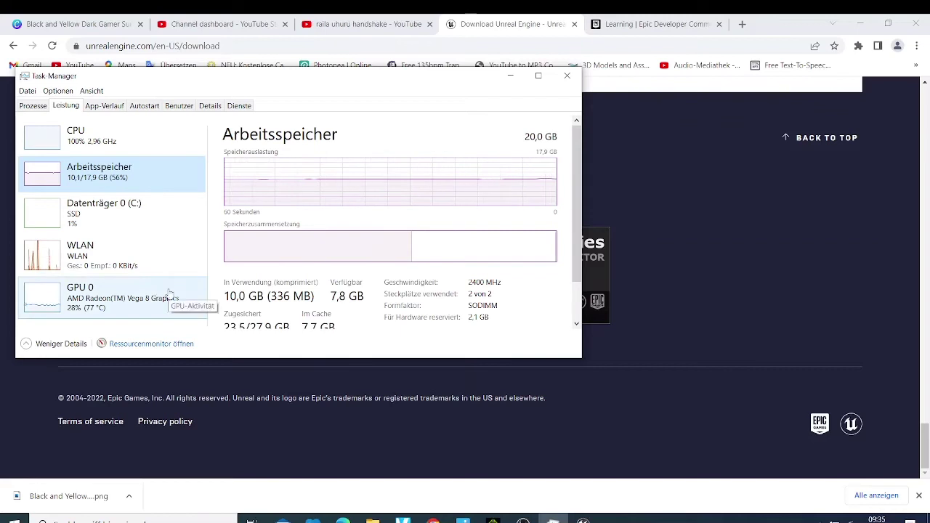
{"action": "left_click", "coordinate": [583, 519]}
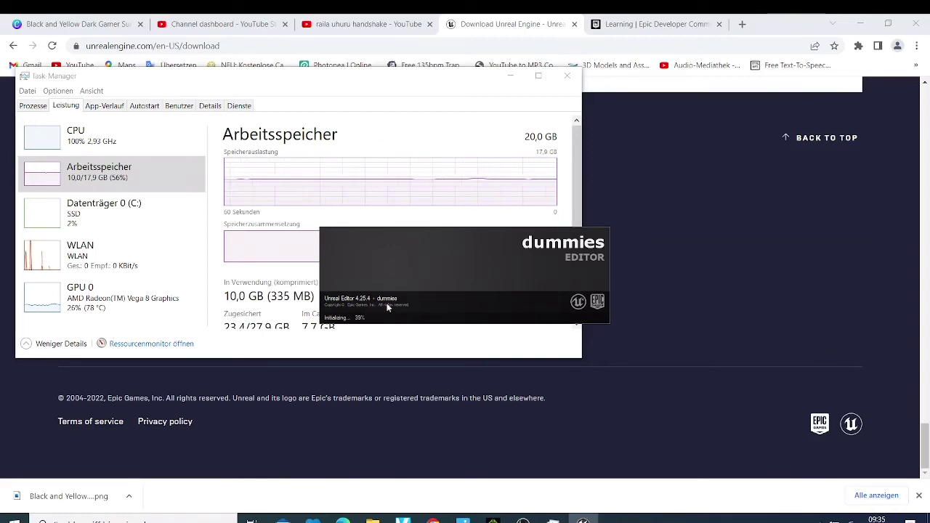
Step: Minimize the browser, move Task Manager away from the desktop icons and open the Epic Games Launcher
{"action": "left_click", "coordinate": [800, 18]}
{"action": "left_click", "coordinate": [857, 24]}
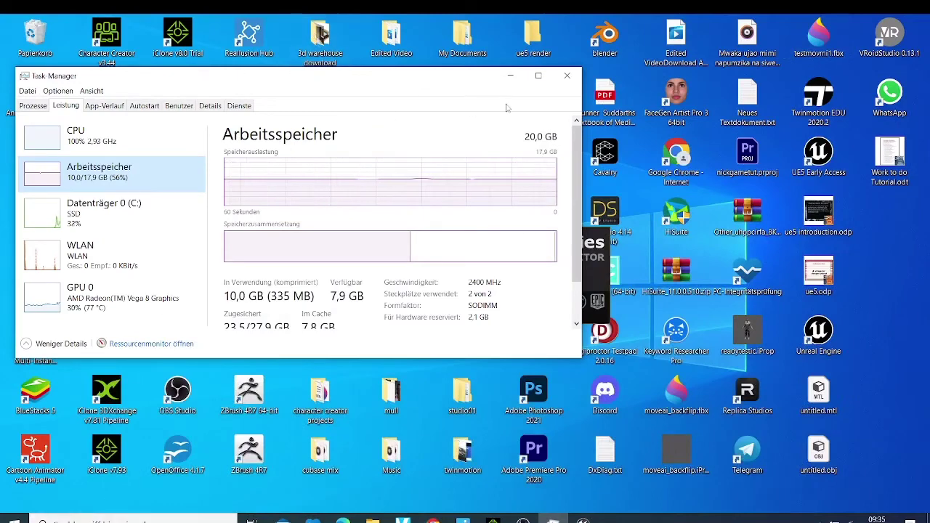
{"action": "left_click_drag", "start_coordinate": [426, 78], "coordinate": [464, 222]}
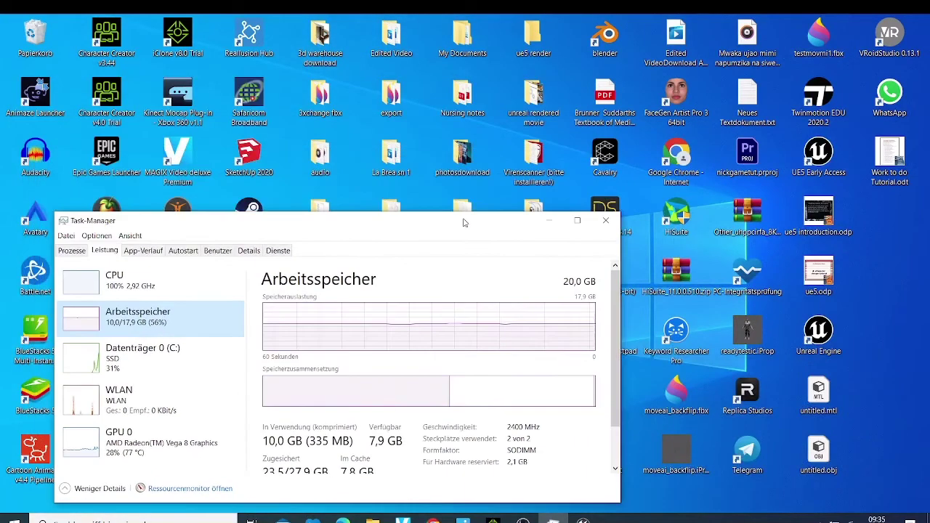
{"action": "double_click", "coordinate": [124, 158]}
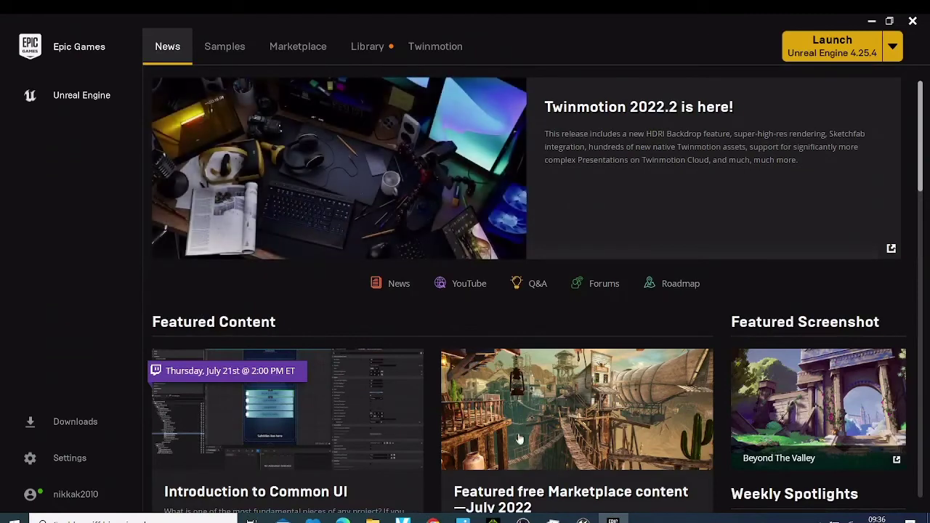
Step: Resume the Unreal Engine 5.0.2 installation from the launcher's library
{"action": "left_click", "coordinate": [553, 520]}
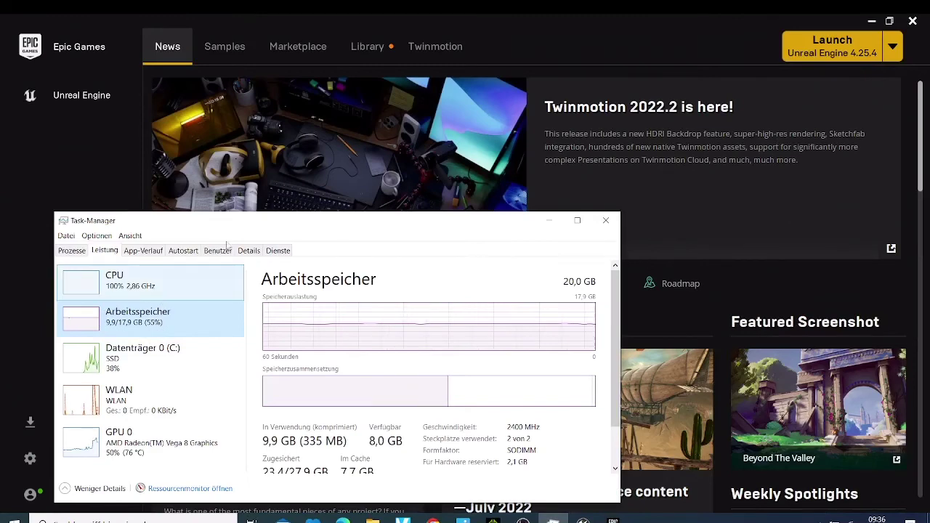
{"action": "left_click", "coordinate": [371, 47]}
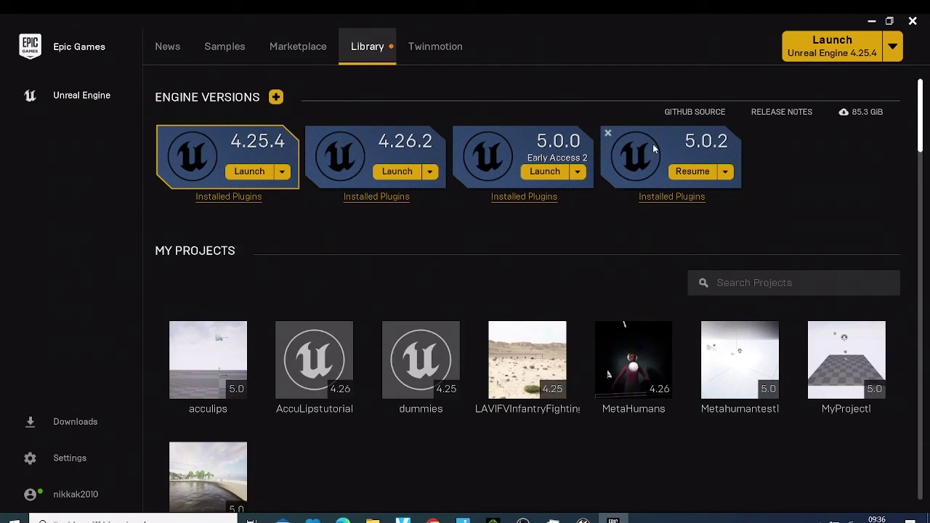
{"action": "left_click", "coordinate": [694, 171]}
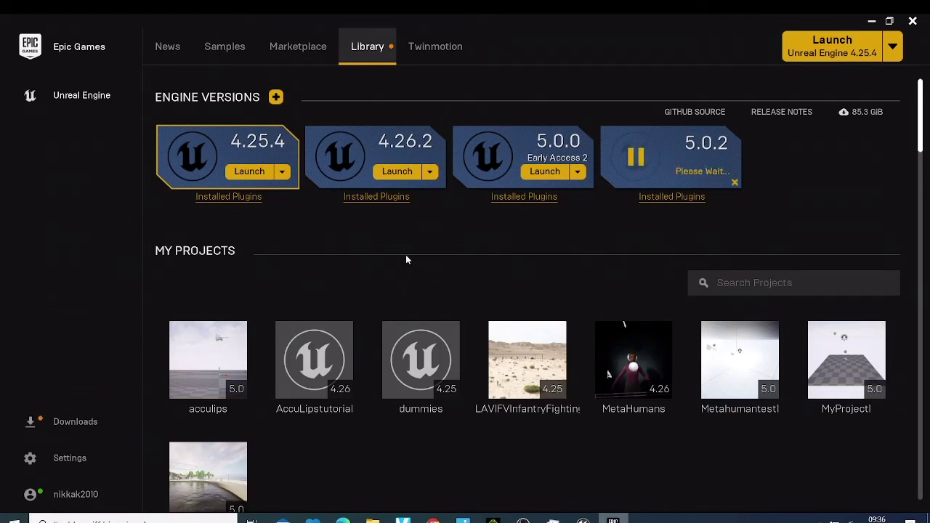
Step: Check the progress of the Unreal Engine 5.0.2 installation in the download tasks and return to the library
{"action": "left_click", "coordinate": [75, 422]}
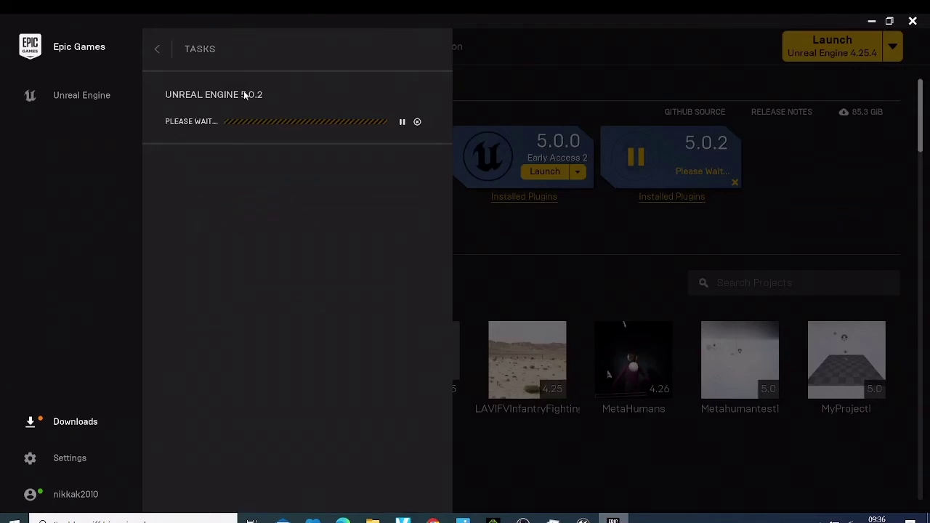
{"action": "left_click", "coordinate": [675, 156]}
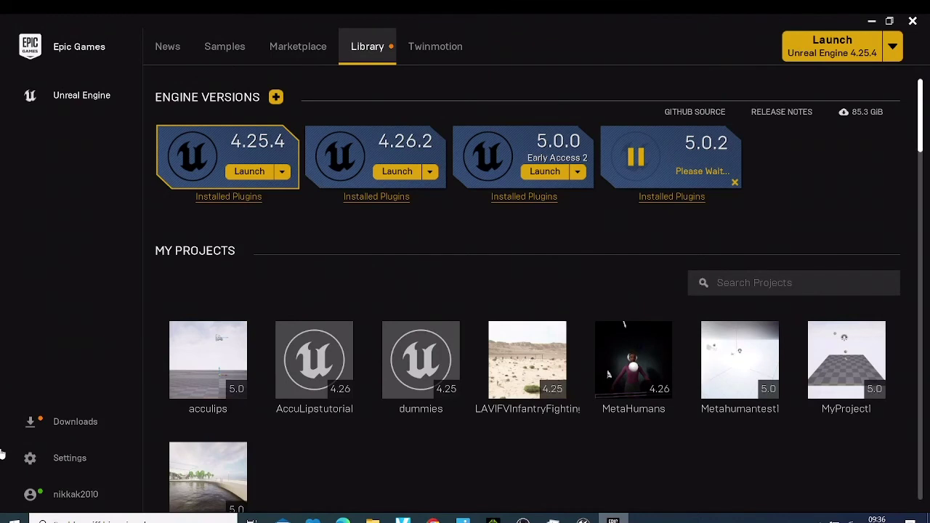
{"action": "left_click", "coordinate": [75, 422]}
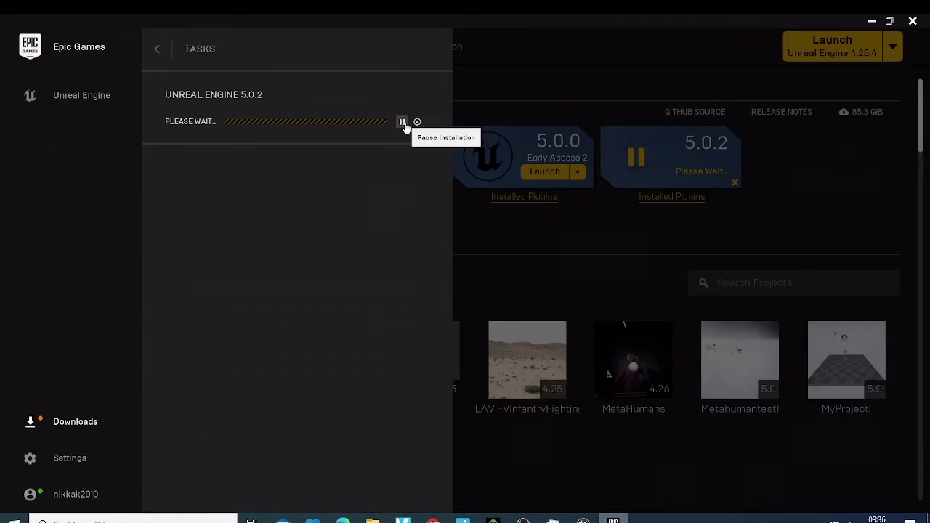
{"action": "left_click", "coordinate": [458, 28]}
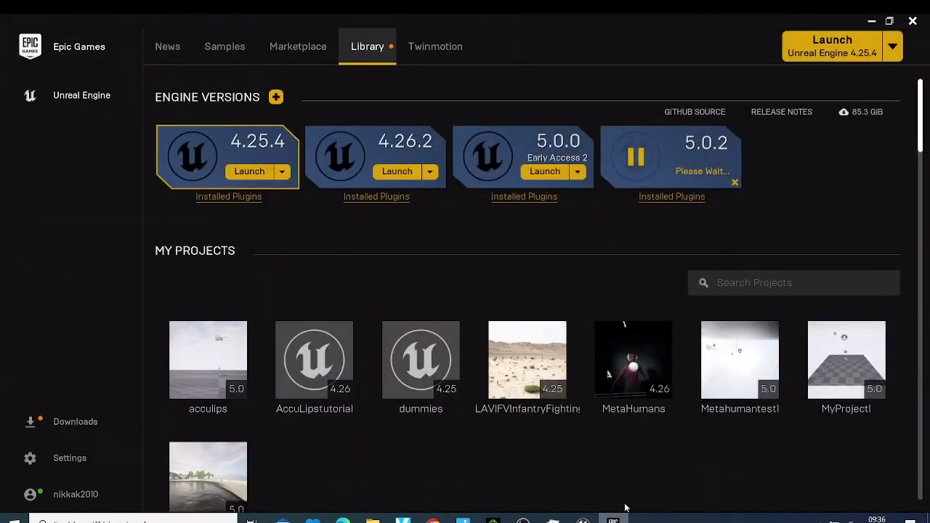